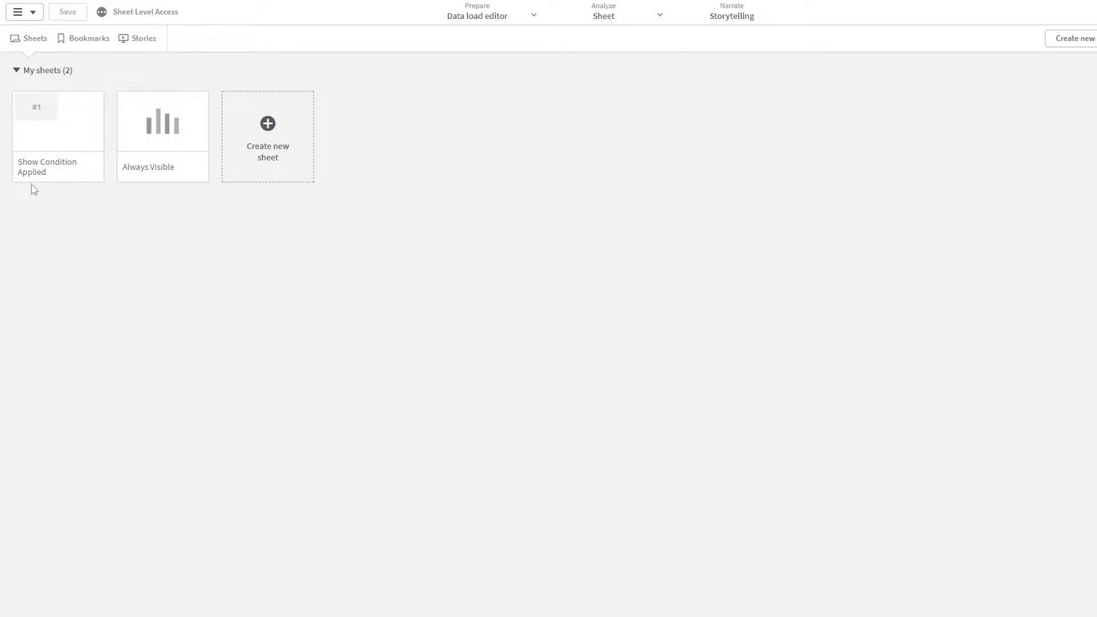
# Open the Show Condition Applied sheet to see its OSUSER() KPI
pyautogui.click(50, 138)
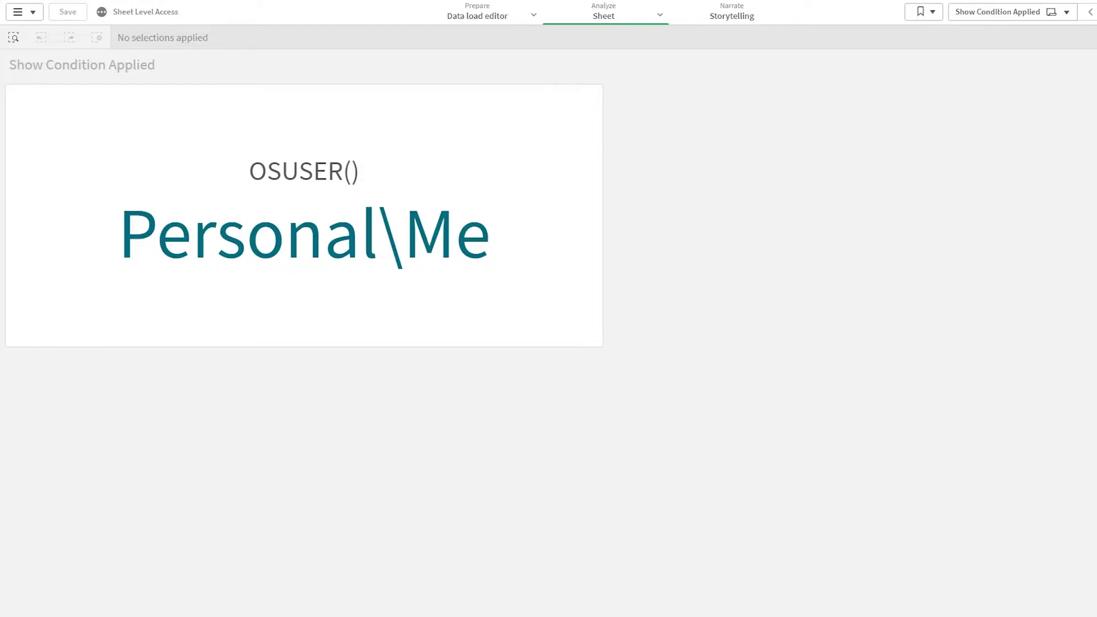
# In edit mode, prefix the sheet's MIXMATCH(OSUSER(), user ID) show condition with NOT
pyautogui.hotkey('ctrl', 'e')
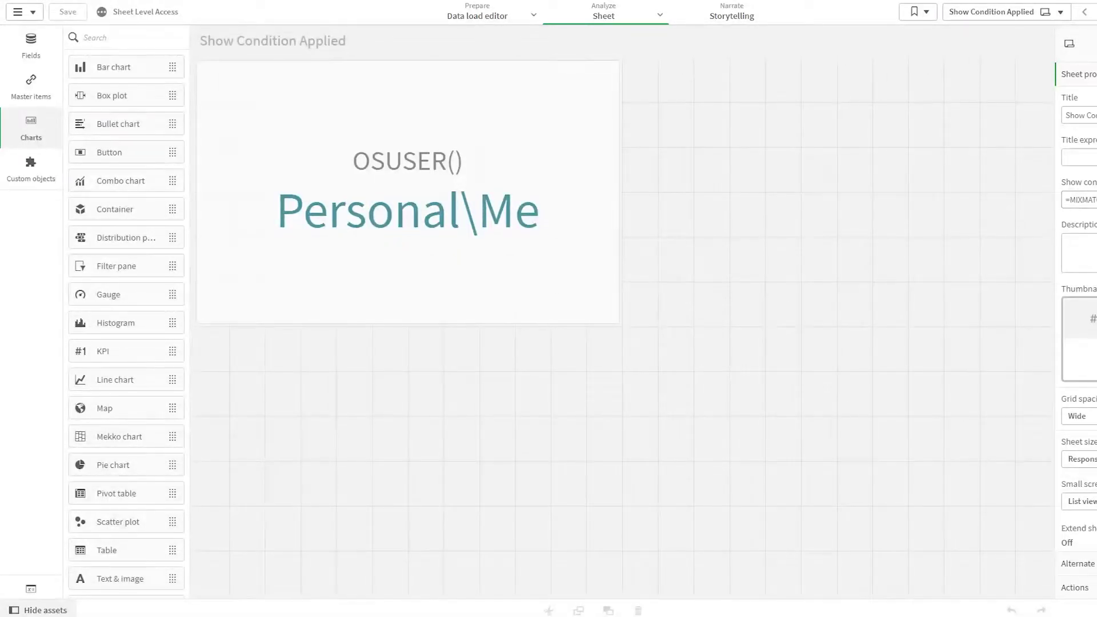
pyautogui.click(1093, 199)
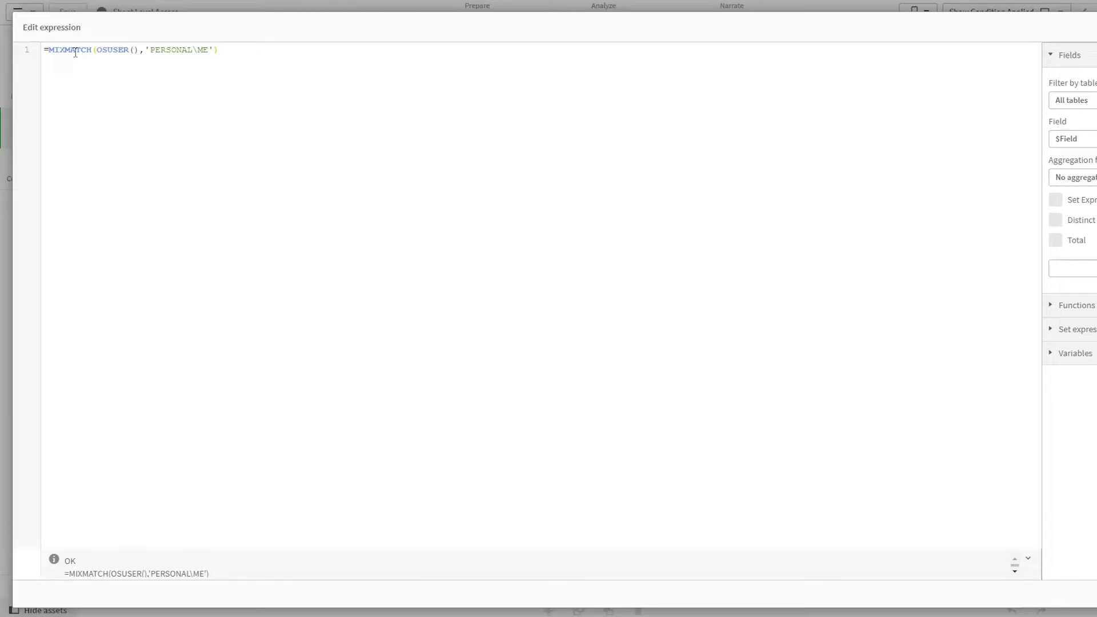
pyautogui.doubleClick(113, 50)
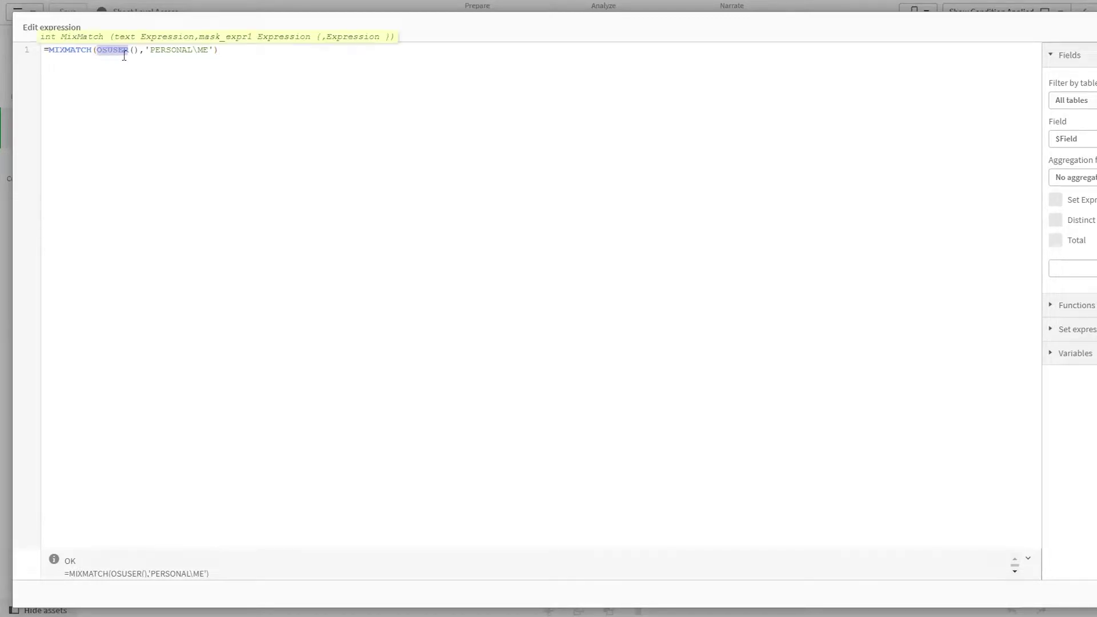
pyautogui.click(149, 50)
pyautogui.moveTo(154, 49); pyautogui.dragTo(215, 50)
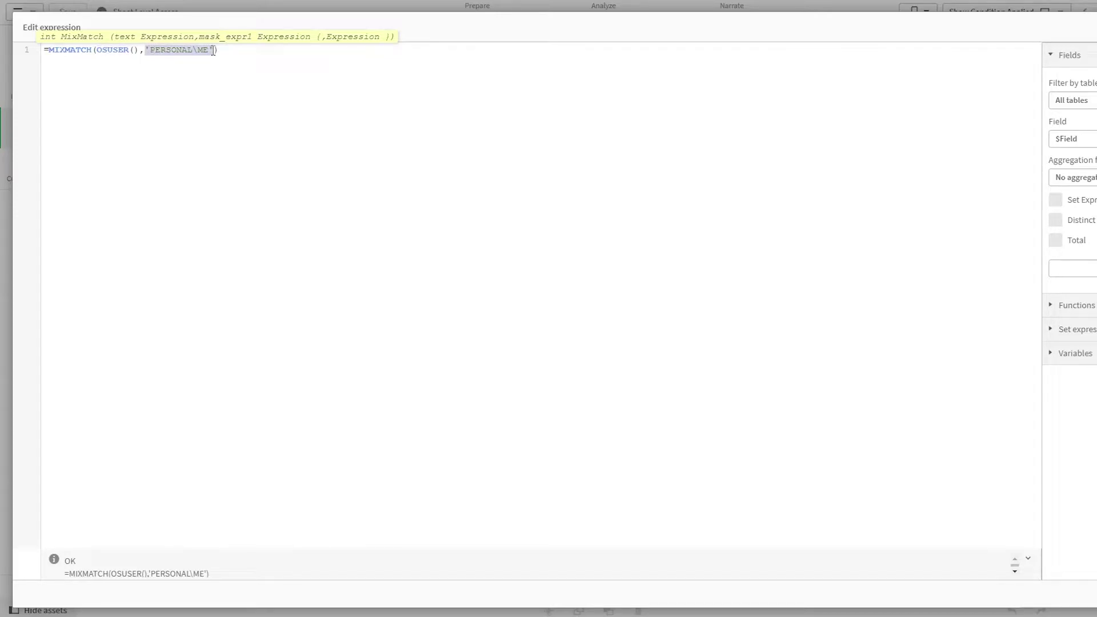
pyautogui.click(242, 161)
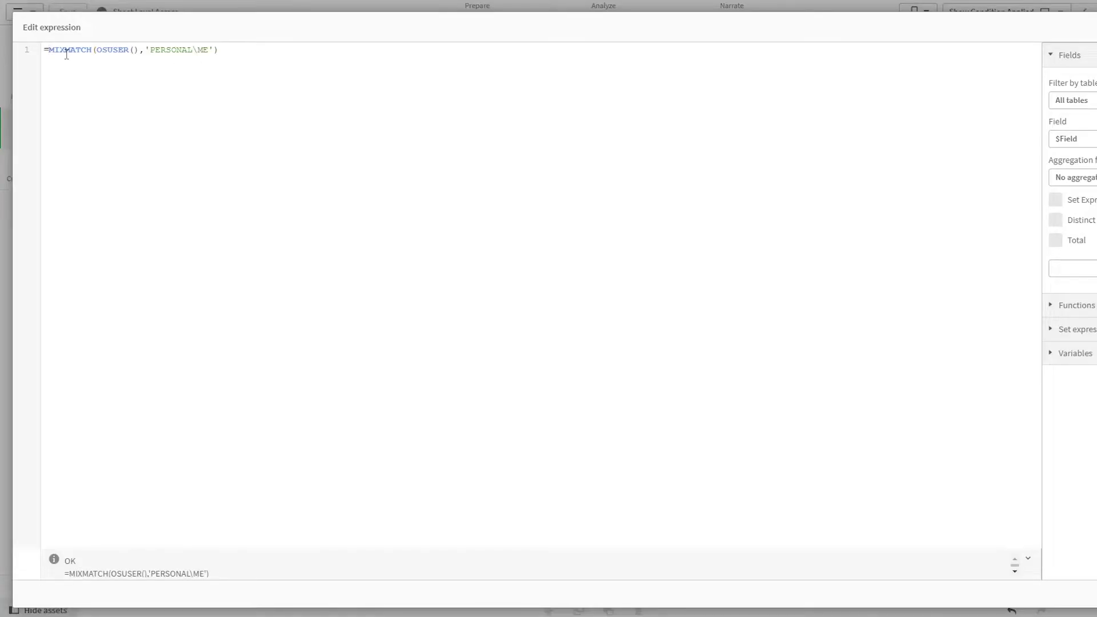
pyautogui.write('NOT')
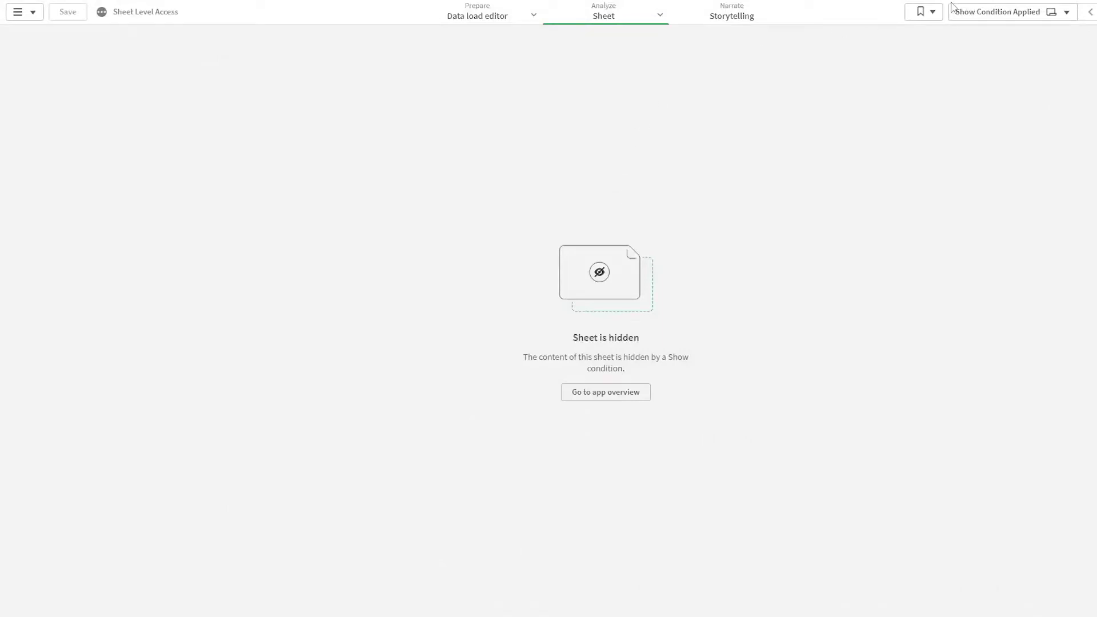
# Switch to the empty Always Visible sheet from the sheet list
pyautogui.click(988, 13)
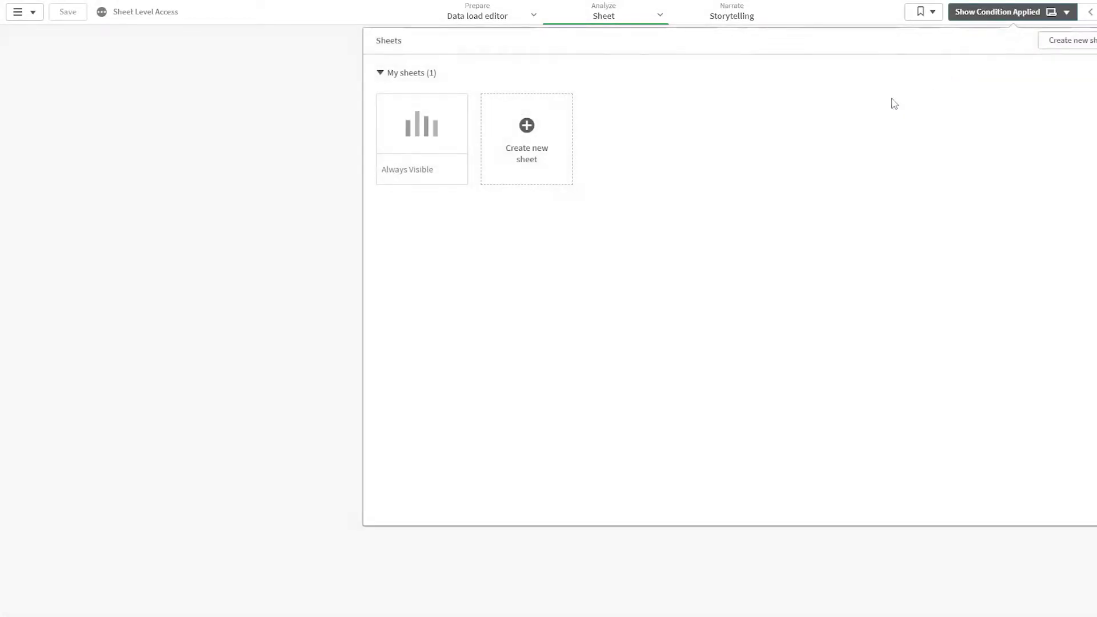
pyautogui.click(406, 142)
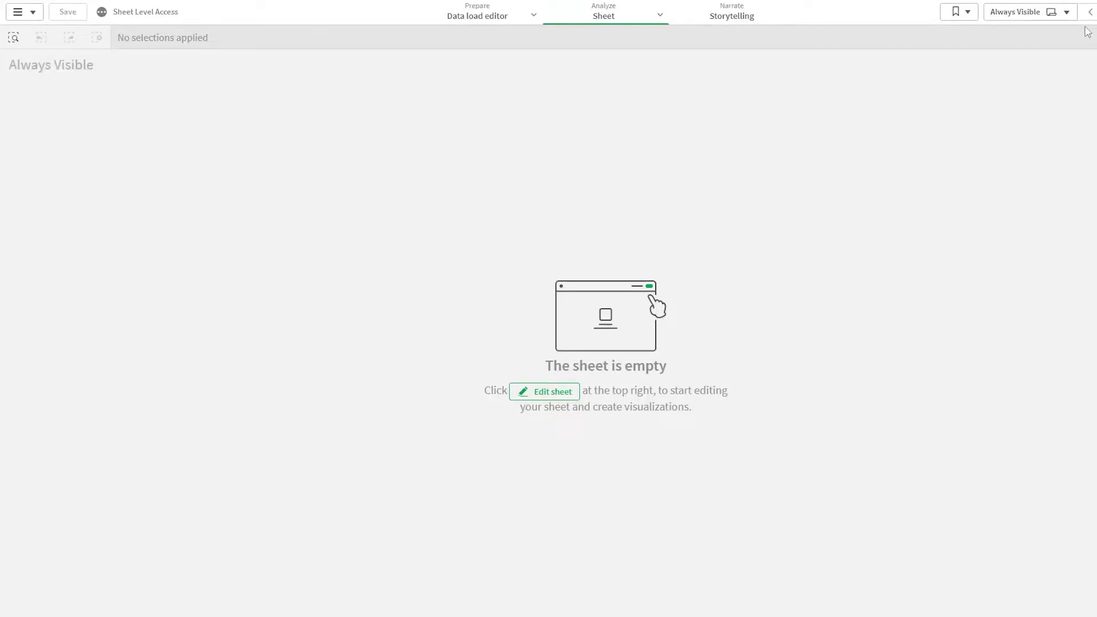
pyautogui.click(1041, 10)
pyautogui.click(298, 289)
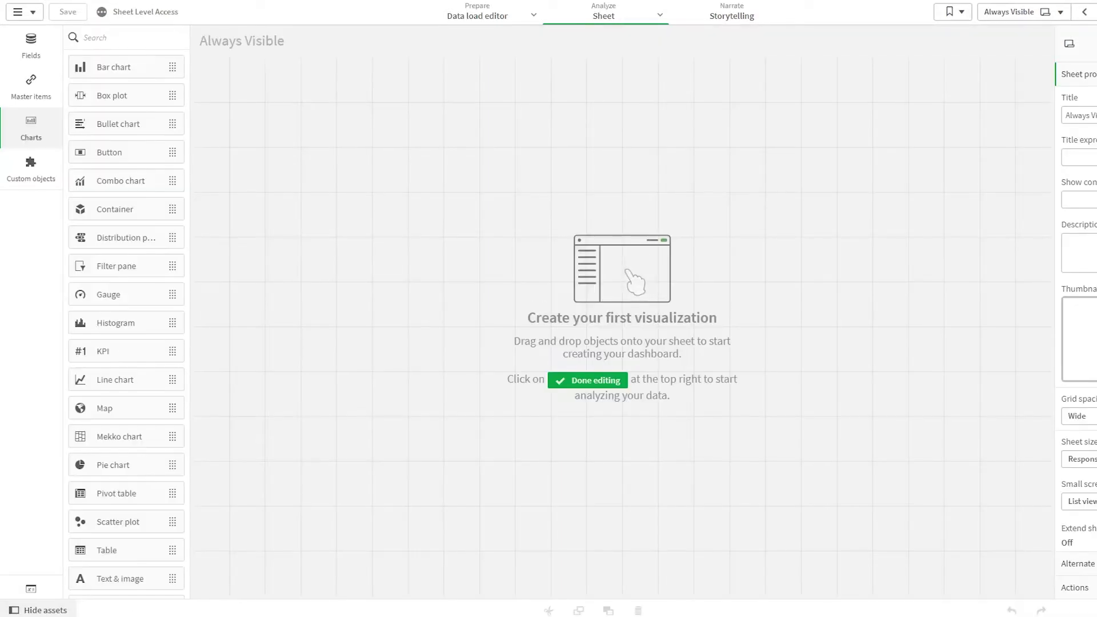
# Go back to the Show Condition Applied sheet and its NOT MIXMATCH show condition
pyautogui.click(1017, 19)
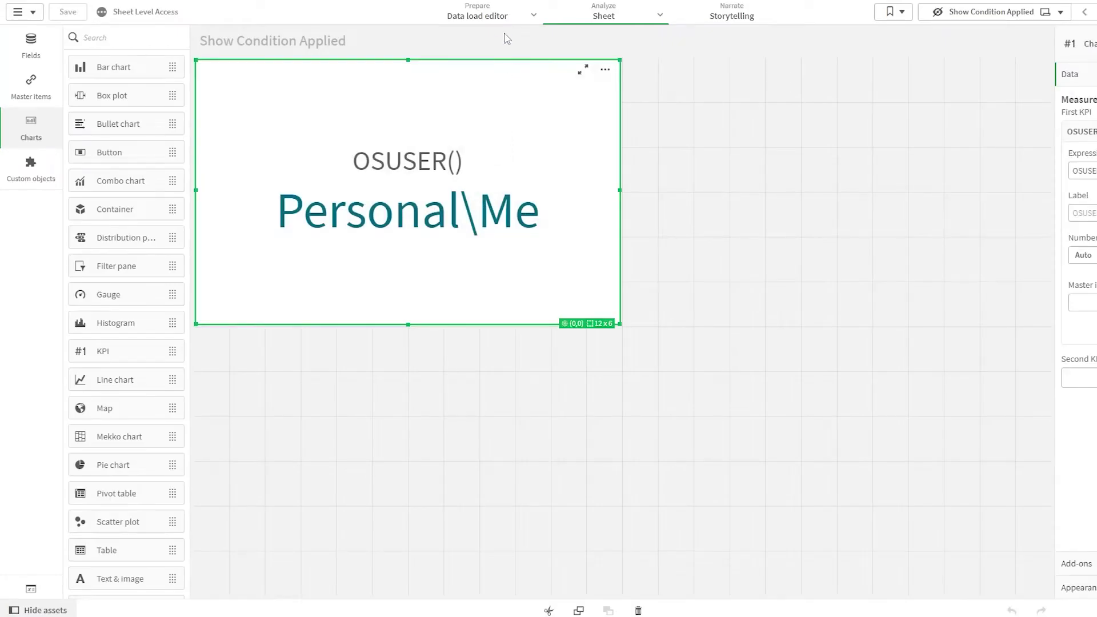
# Review the inline USERID list in the load script, then return to the sheet
pyautogui.click(494, 18)
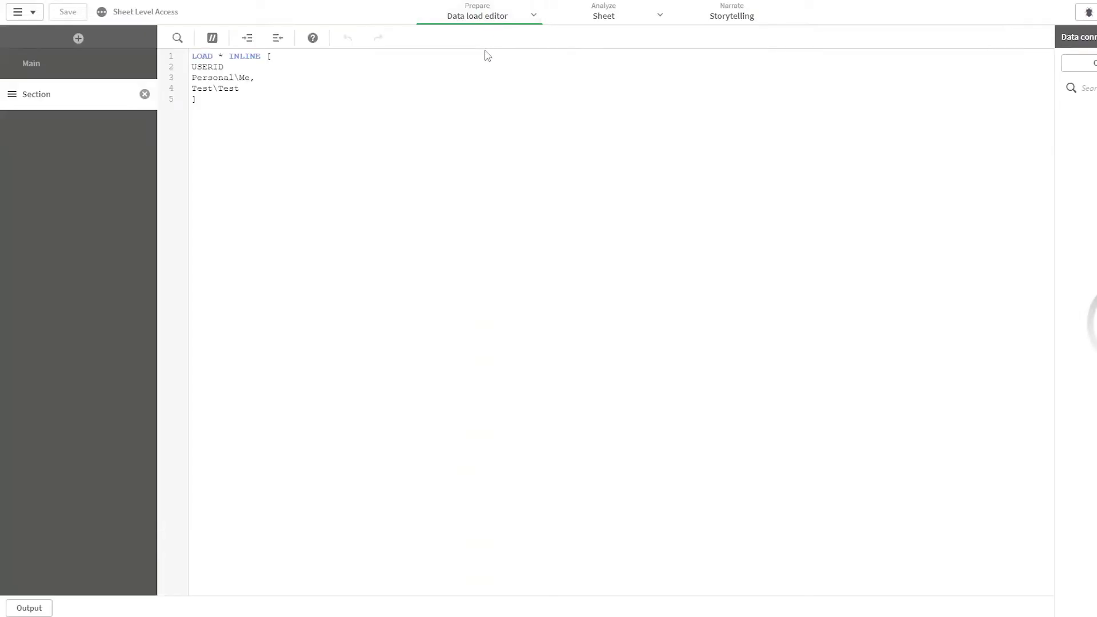
pyautogui.moveTo(197, 101); pyautogui.dragTo(183, 60)
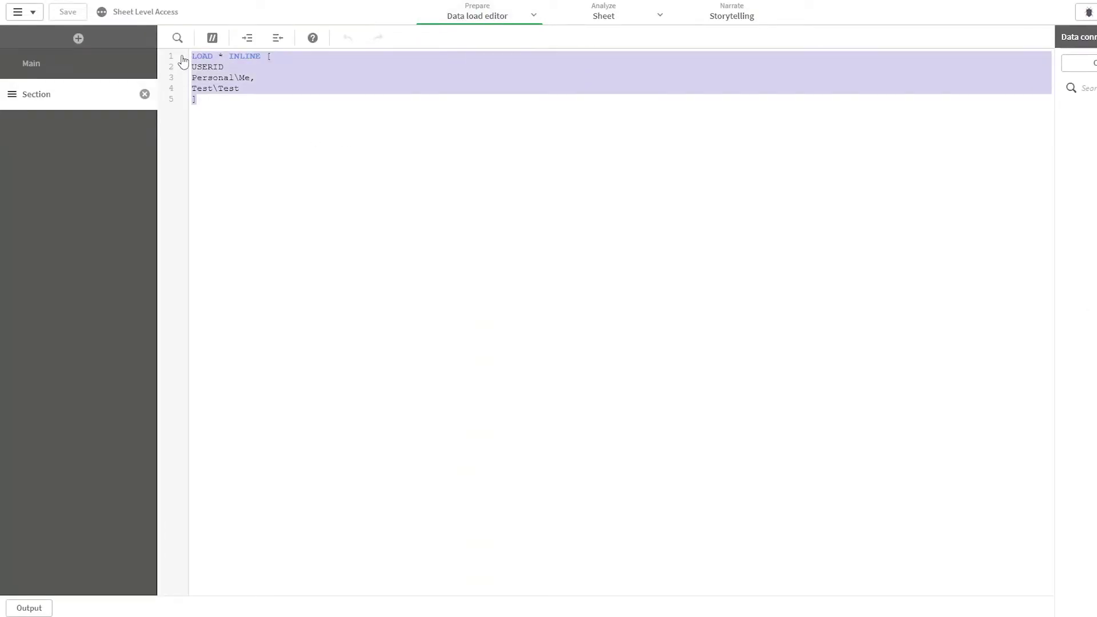
pyautogui.click(245, 133)
pyautogui.hotkey('shift', 'Up')
pyautogui.hotkey('shift', 'Up')
pyautogui.hotkey('shift', 'Up')
pyautogui.hotkey('shift', 'Up')
pyautogui.hotkey('shift', 'Up')
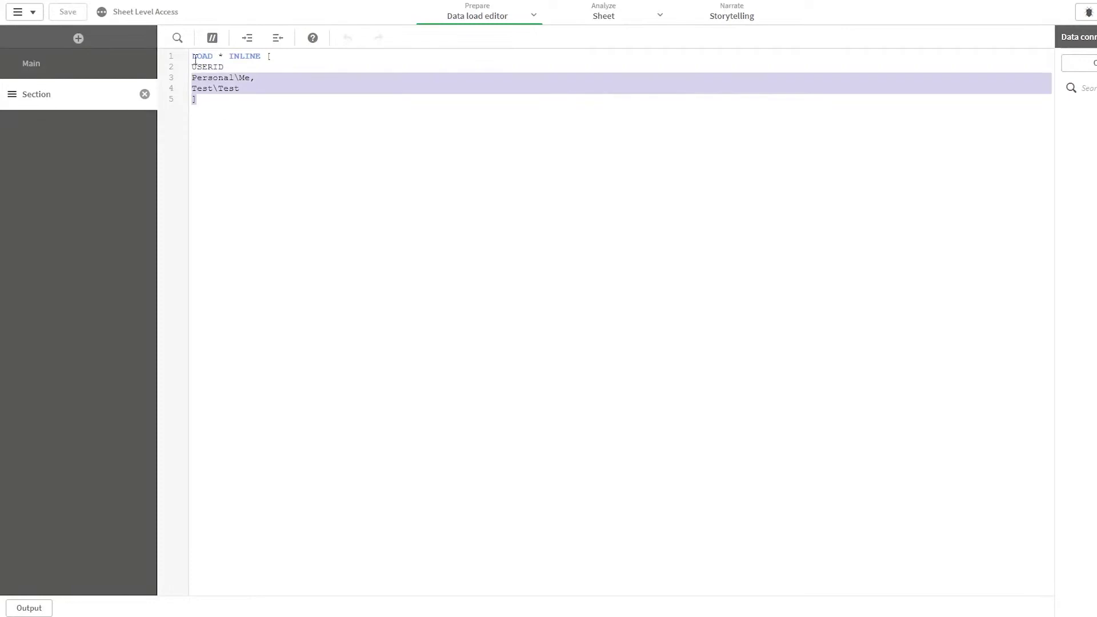
pyautogui.click(285, 125)
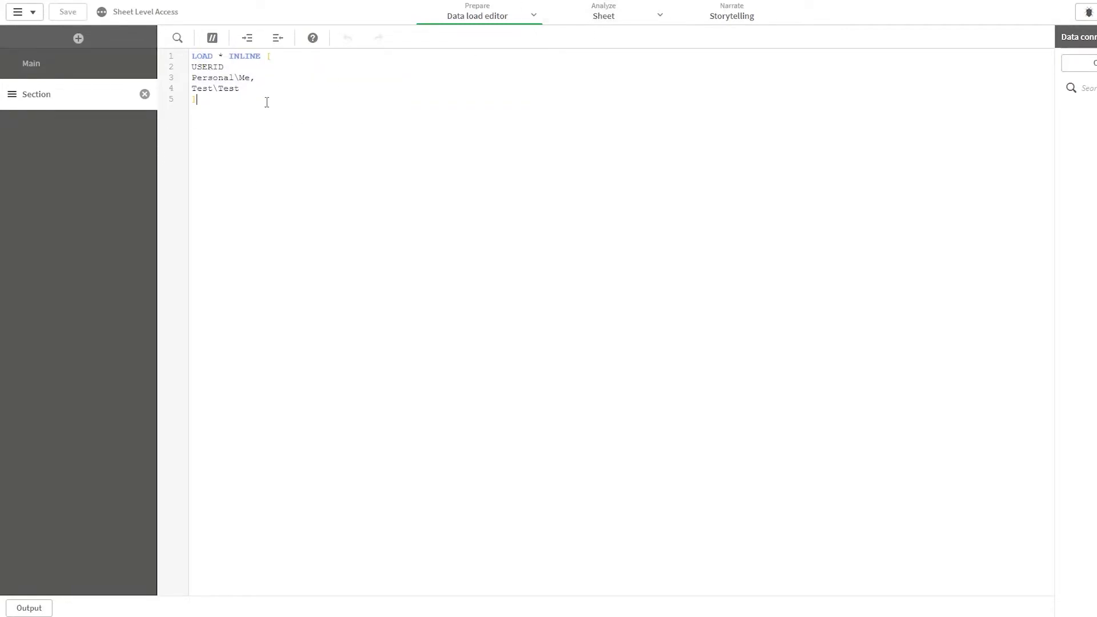
pyautogui.moveTo(256, 78); pyautogui.dragTo(192, 78)
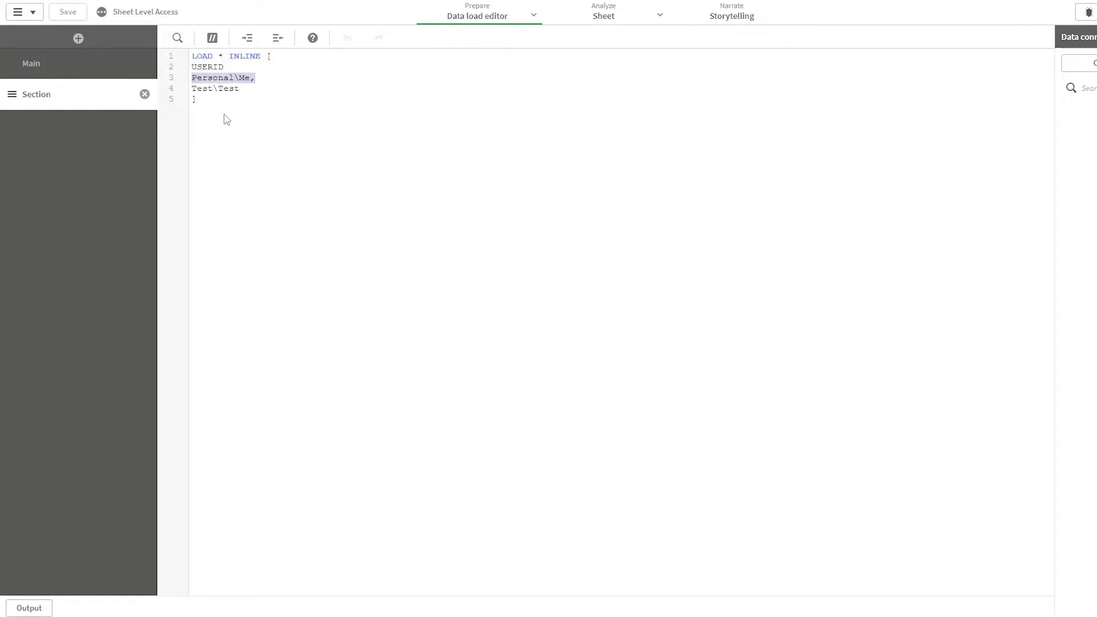
pyautogui.click(611, 11)
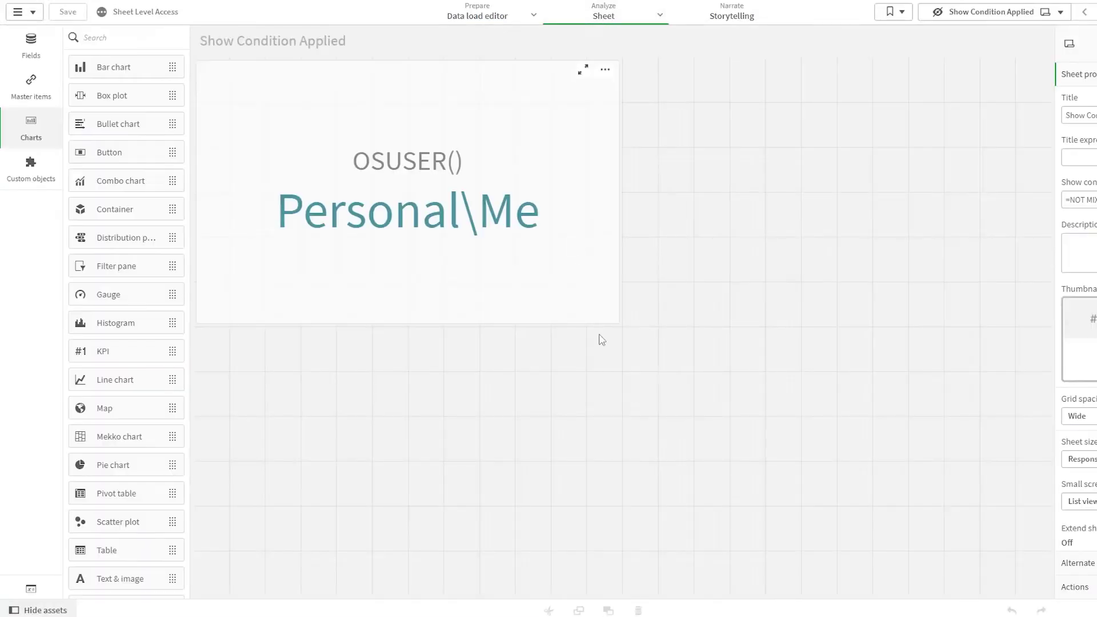
pyautogui.click(23, 593)
pyautogui.click(589, 173)
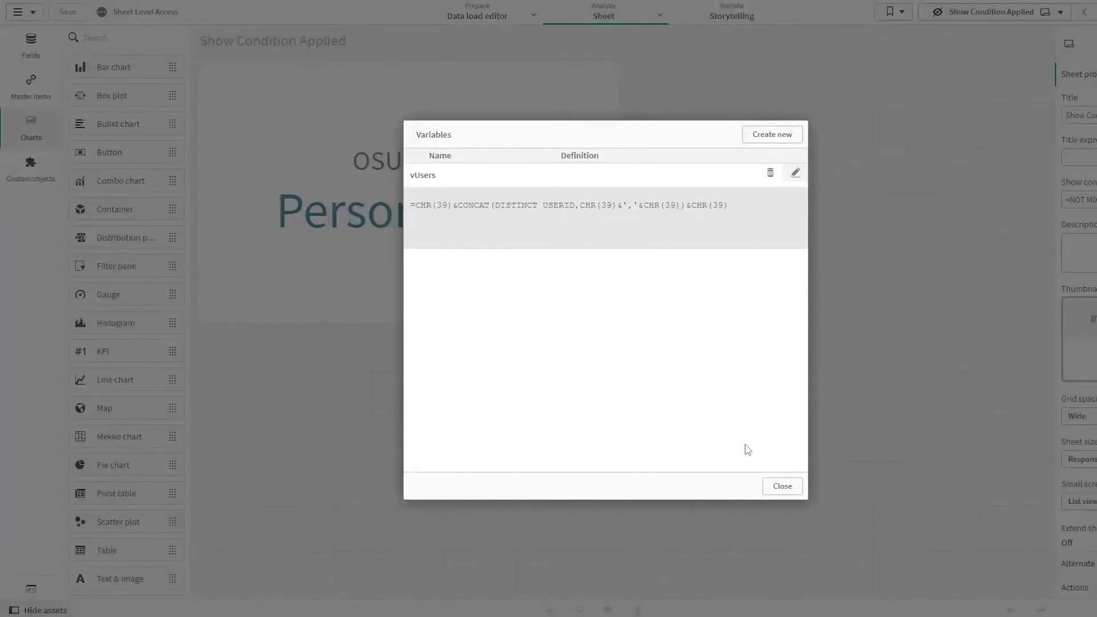
pyautogui.click(778, 490)
# Replace the hard-coded user ID with $(vUsers) and remove NOT, giving =MIXMATCH(OSUSER(),$(vUsers))
pyautogui.click(541, 241)
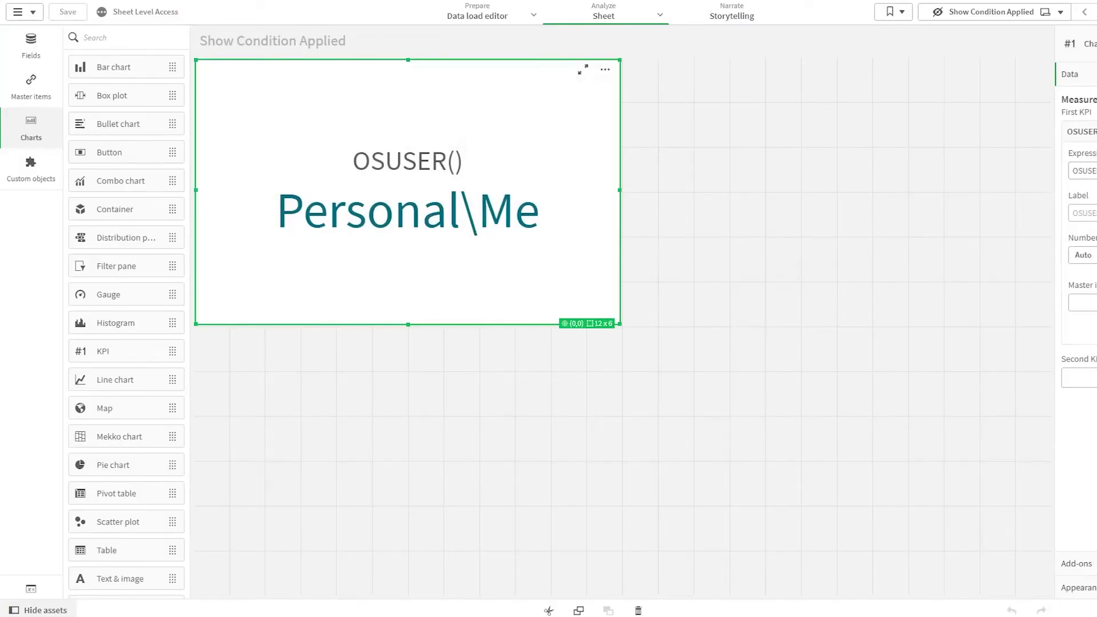
pyautogui.click(796, 256)
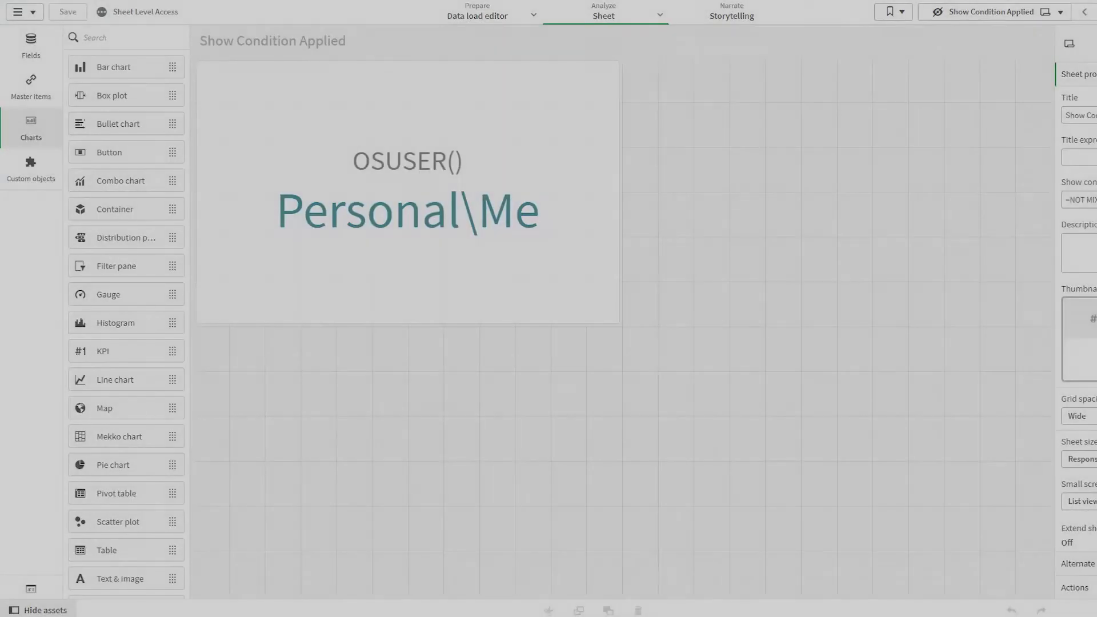
pyautogui.click(1093, 199)
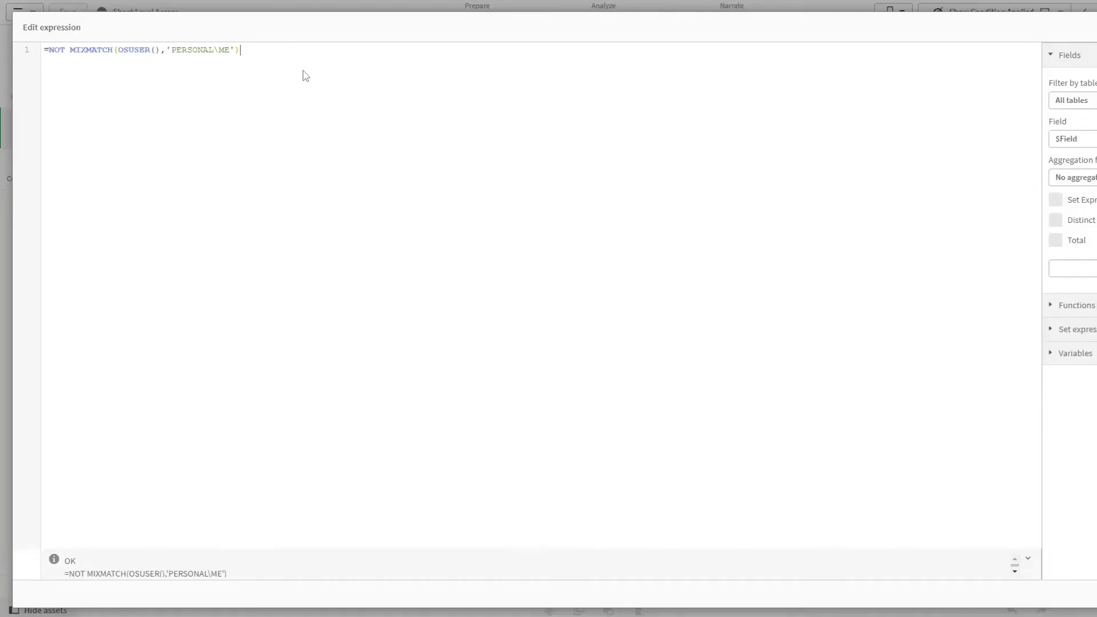
pyautogui.moveTo(167, 50); pyautogui.dragTo(235, 52)
pyautogui.press('BackSpace')
pyautogui.write('$(')
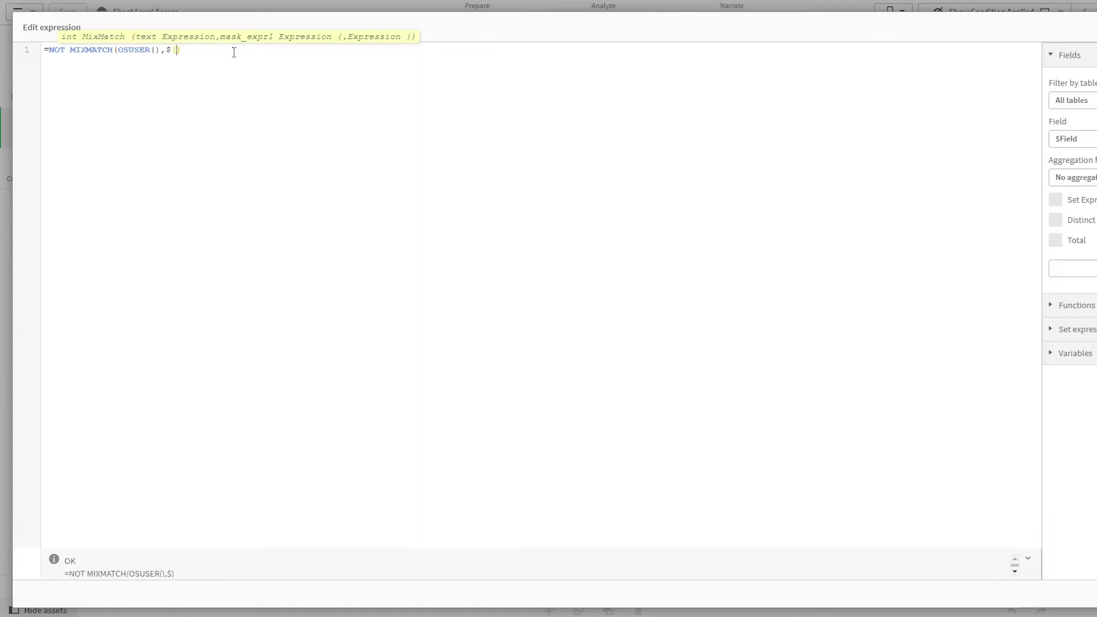
pyautogui.write('vUsers')
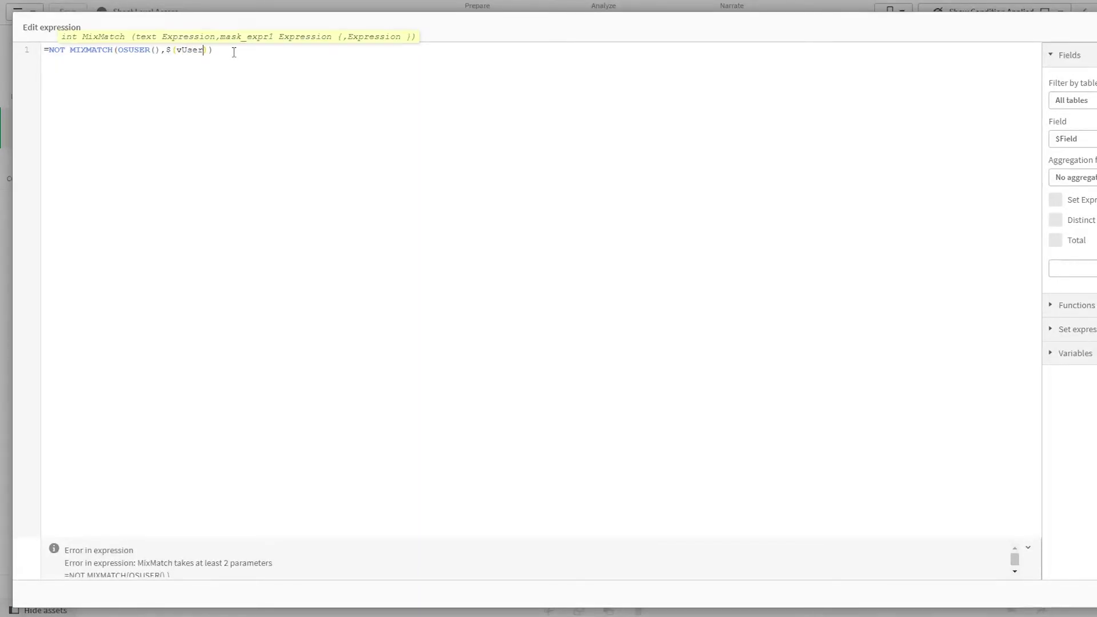
pyautogui.doubleClick(61, 50)
pyautogui.press('BackSpace')
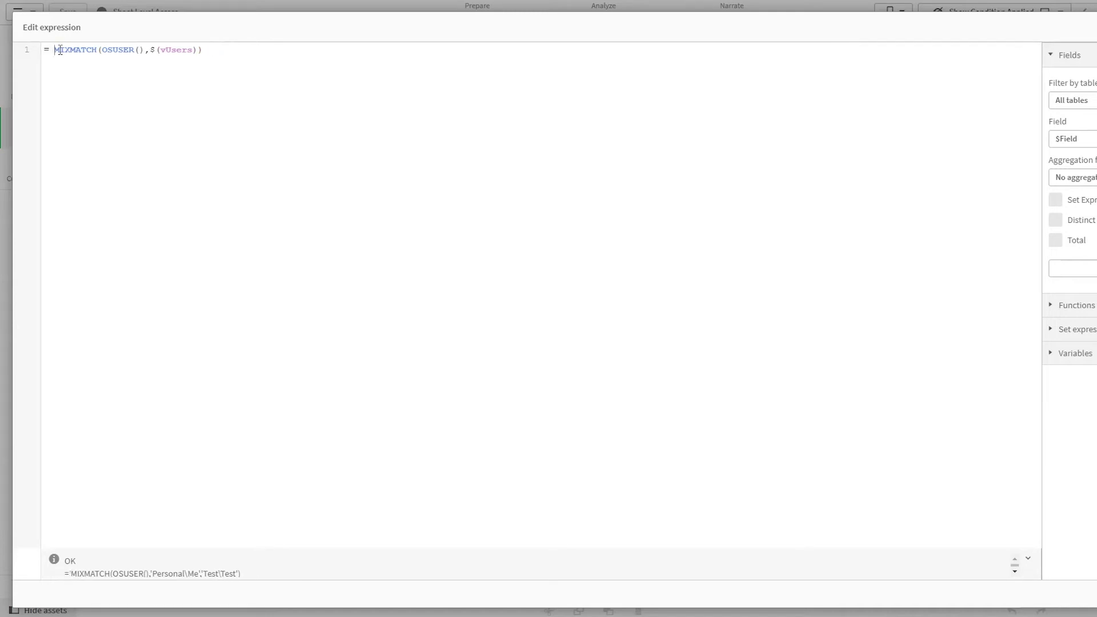
pyautogui.press('Delete')
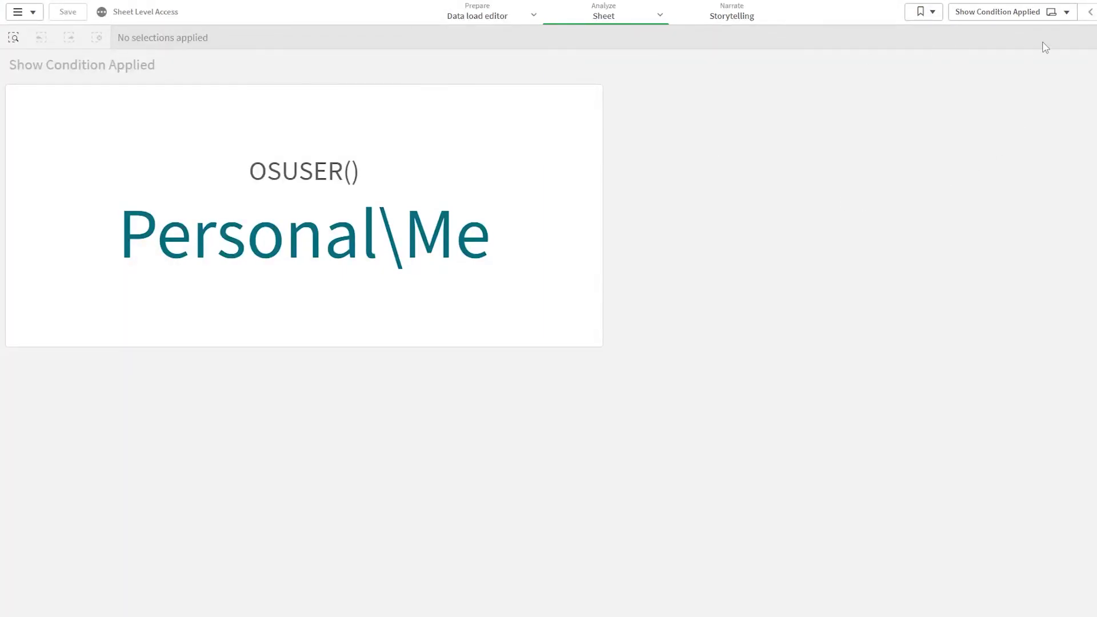
# Negate the show condition again to =NOT MIXMATCH(OSUSER(),$(vUsers))
pyautogui.click(1031, 18)
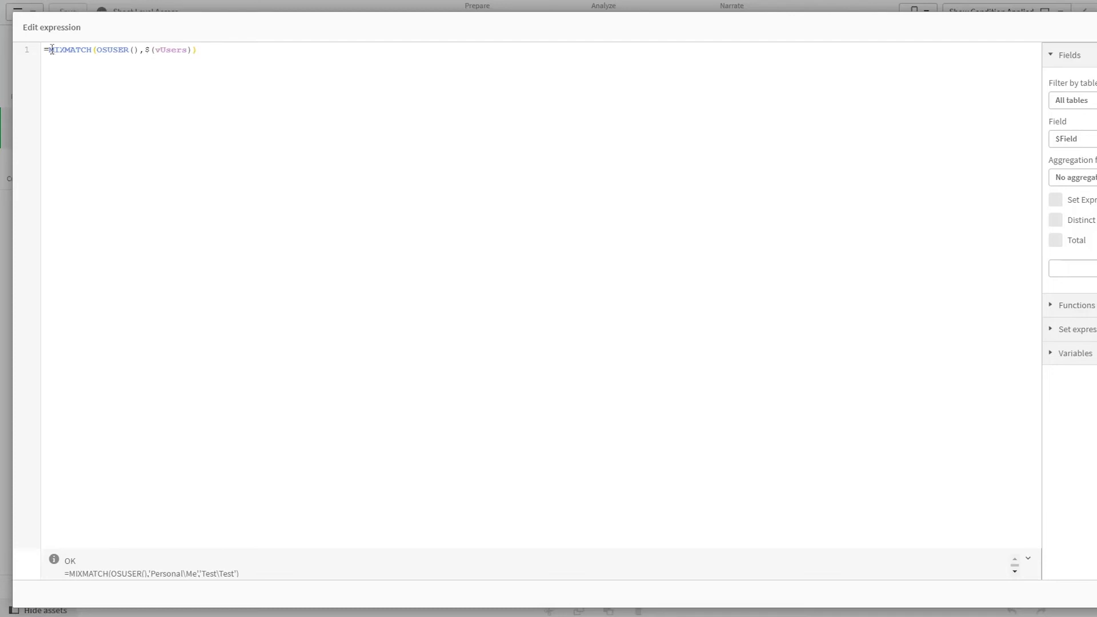
pyautogui.write('NOT MIX')
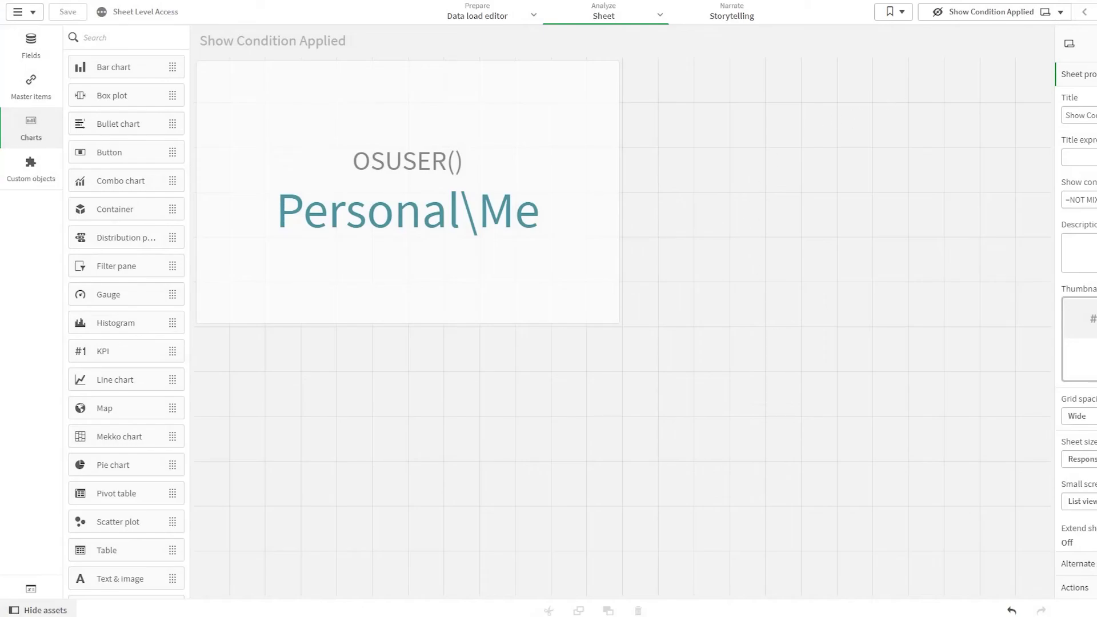
# Move to the Always Visible sheet and dismiss the sheet list
pyautogui.click(995, 12)
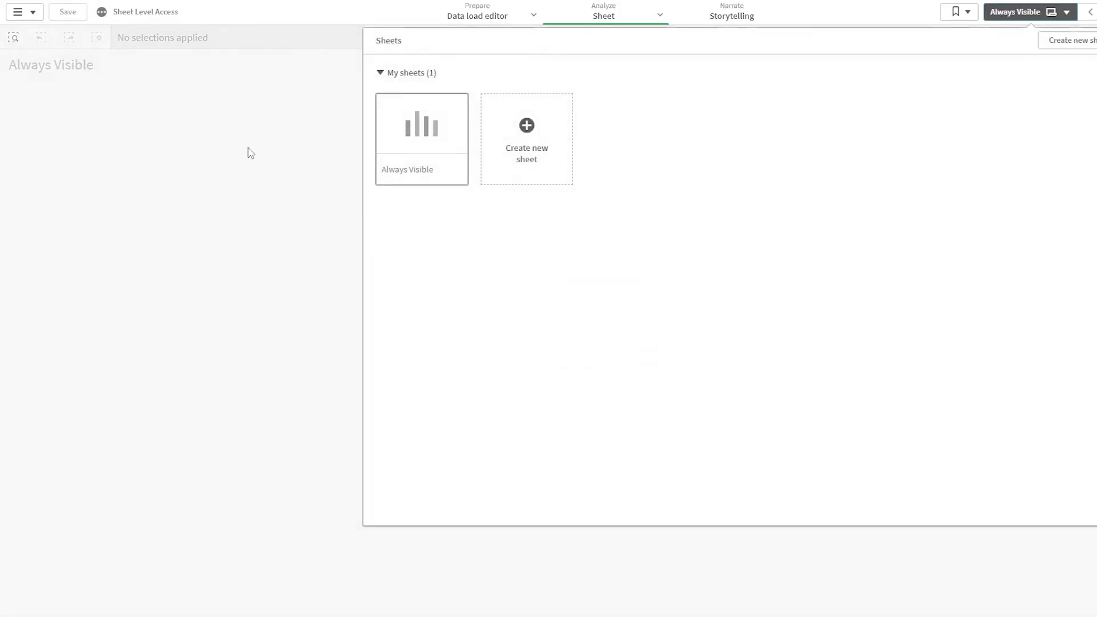
pyautogui.click(168, 204)
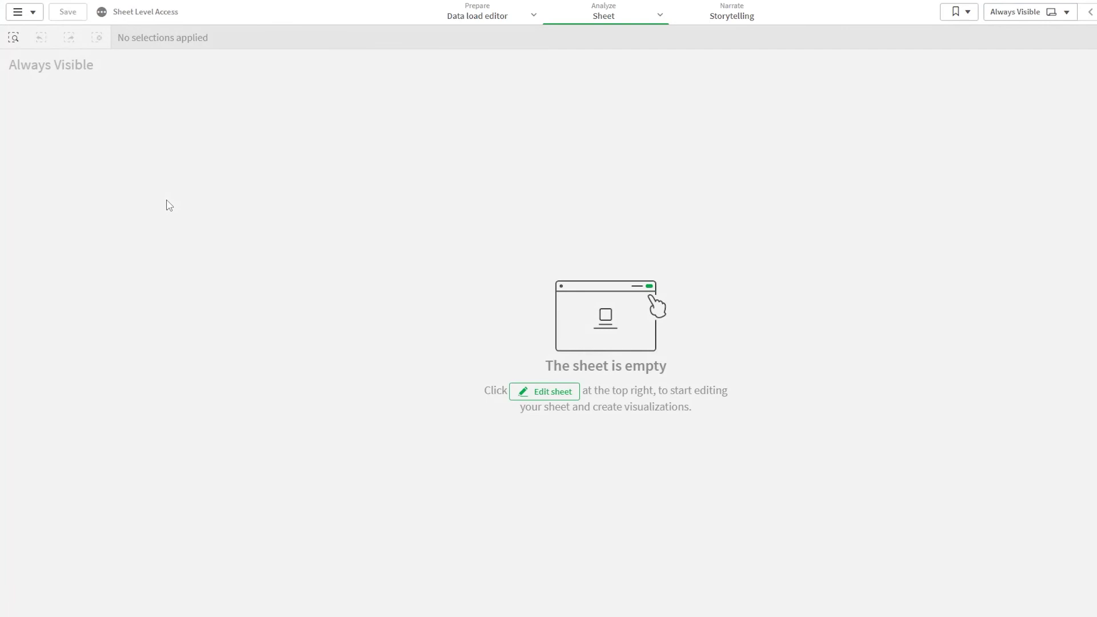